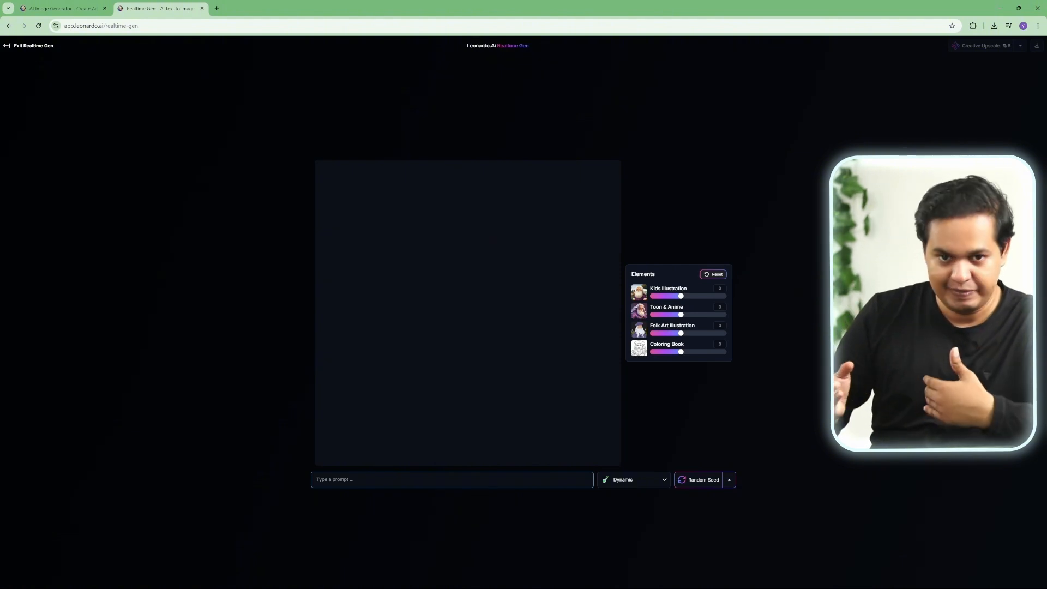
Step: Enter the prompt "Blue flower on moon with butterfly flying nearby." and lower the Kids Illustration element weight
{"action": "type", "text": "Blue "}
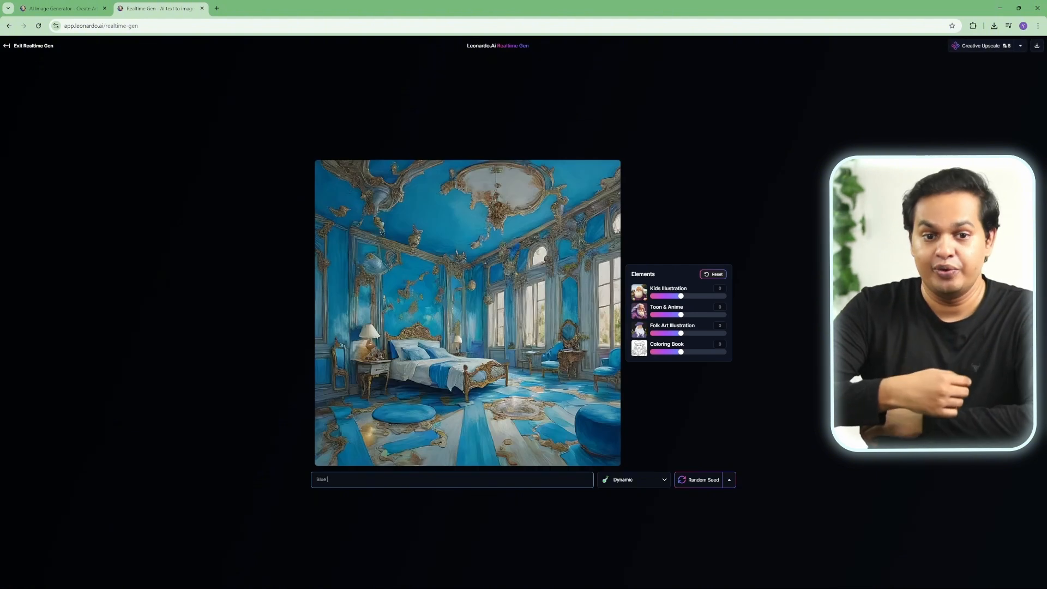
{"action": "type", "text": "flower on moo"}
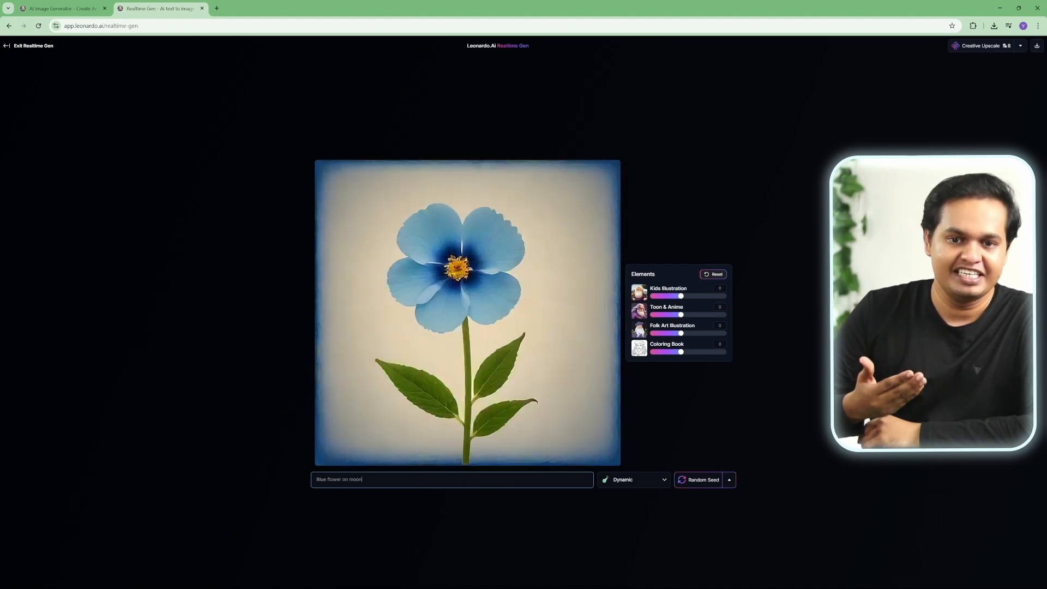
{"action": "type", "text": "n"}
{"action": "type", "text": " with "}
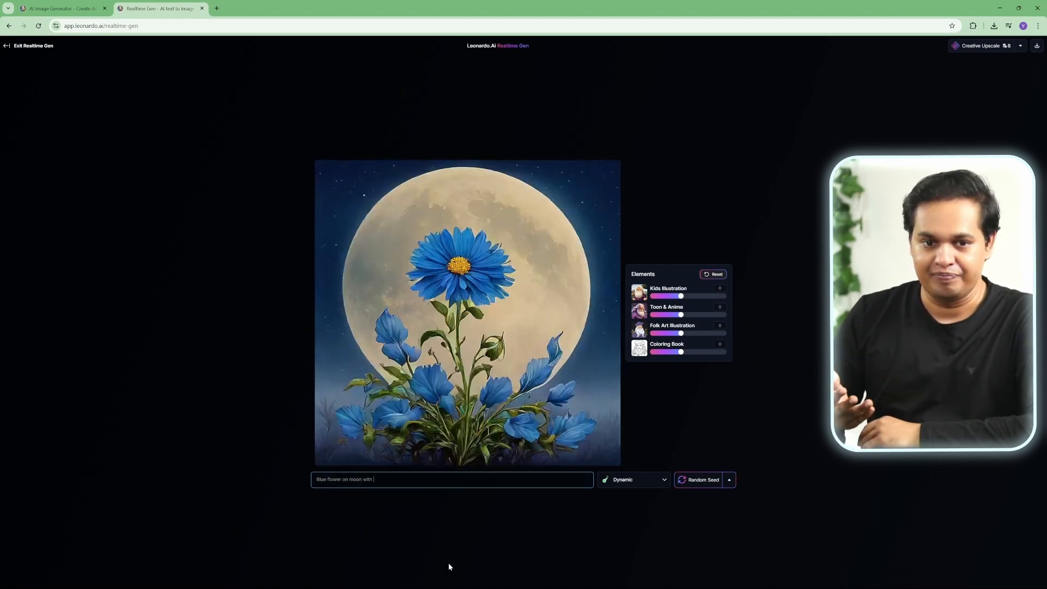
{"action": "type", "text": "butterf"}
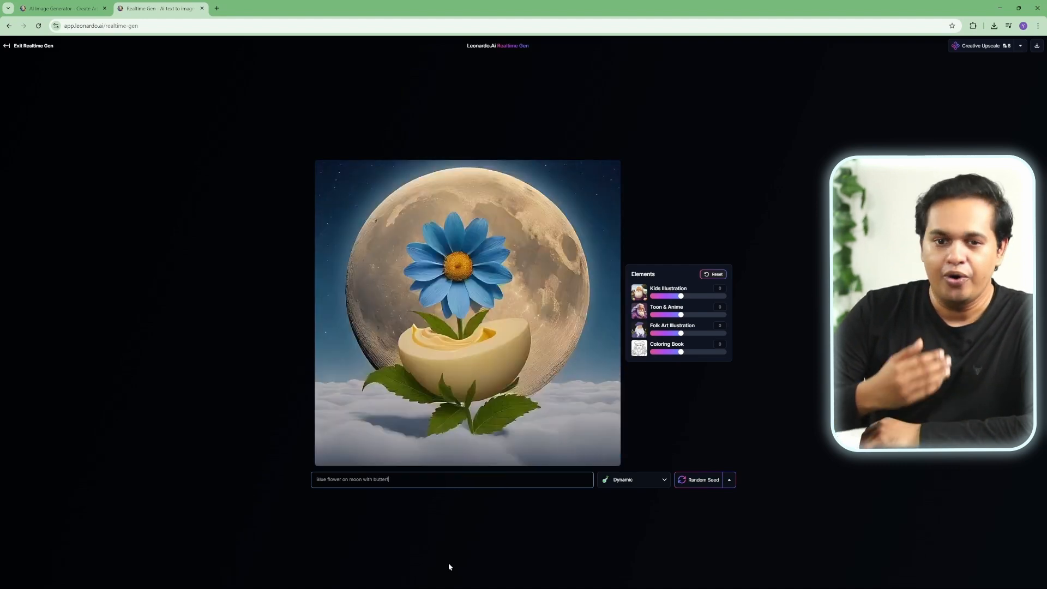
{"action": "type", "text": "ly fl"}
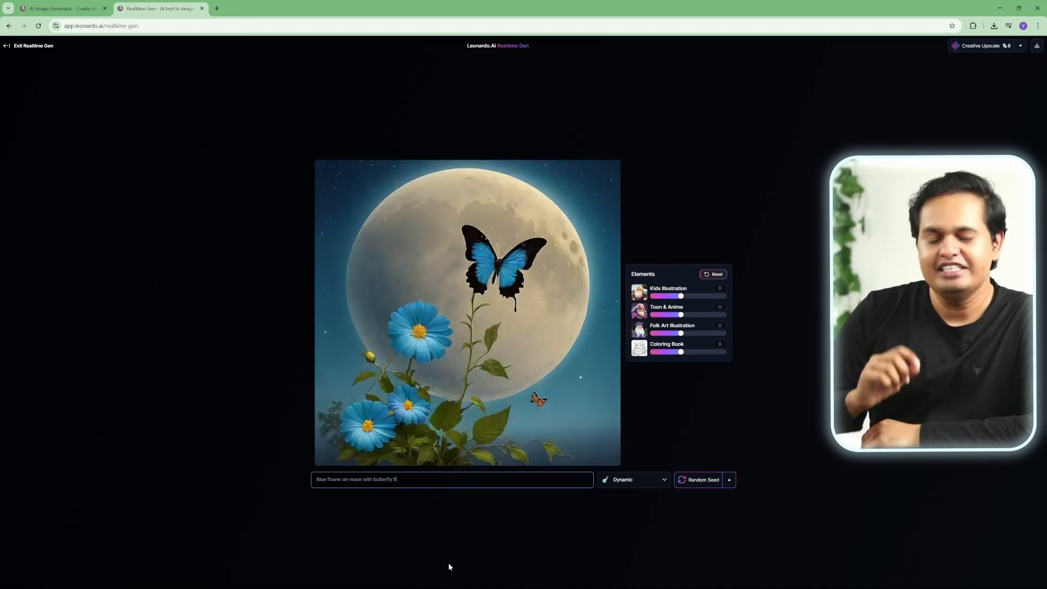
{"action": "type", "text": "ying near"}
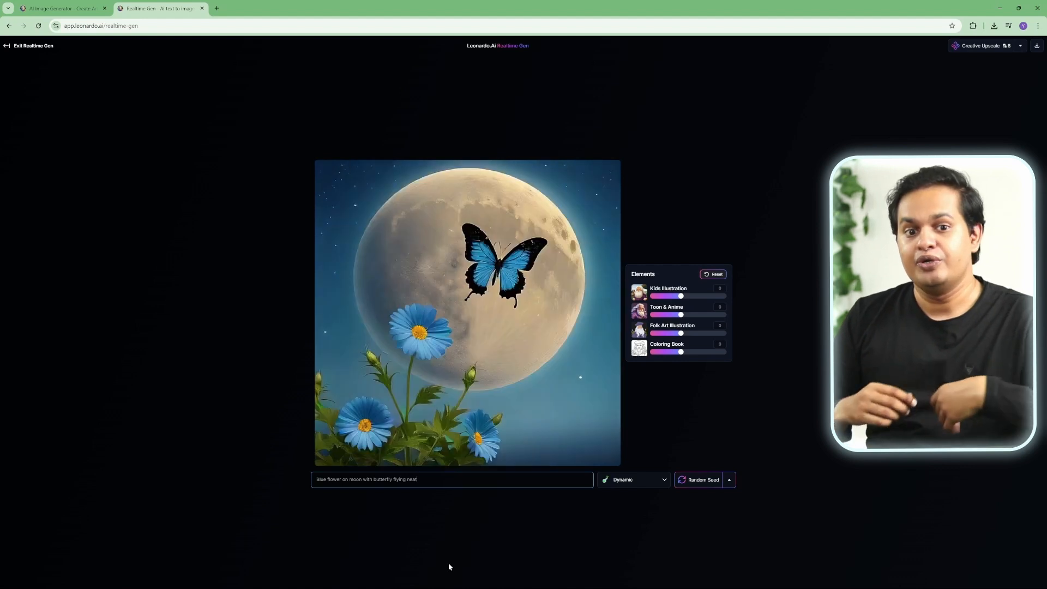
{"action": "type", "text": "by"}
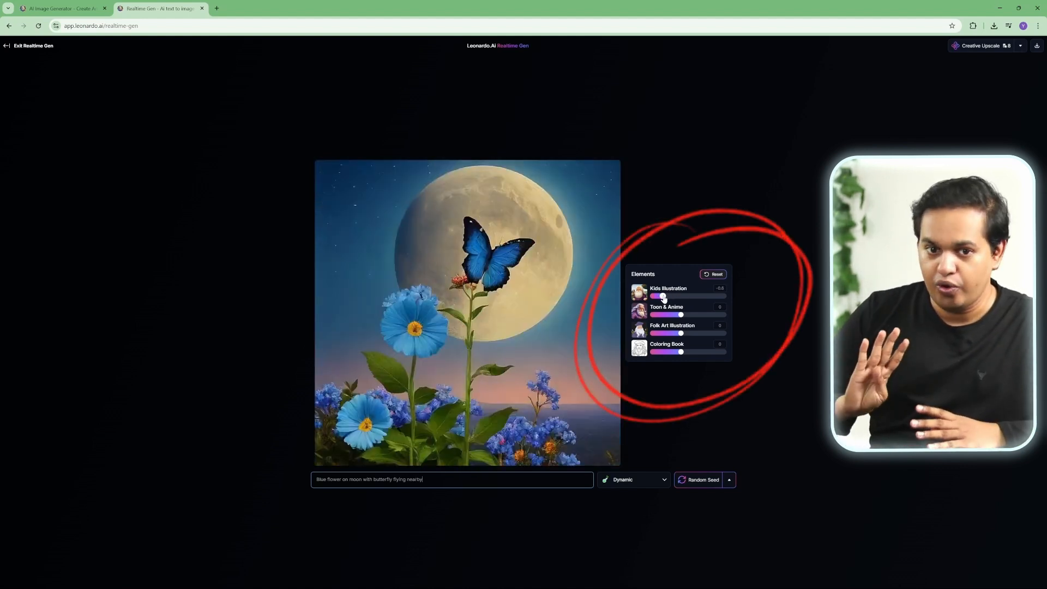
{"action": "mouse_move", "coordinate": [681, 296]}
{"action": "left_mouse_down"}
{"action": "mouse_move", "coordinate": [659, 314]}
{"action": "mouse_move", "coordinate": [680, 306]}
{"action": "mouse_move", "coordinate": [662, 333]}
{"action": "mouse_move", "coordinate": [687, 325]}
{"action": "mouse_move", "coordinate": [679, 342]}
{"action": "mouse_move", "coordinate": [652, 345]}
{"action": "mouse_move", "coordinate": [742, 346]}
{"action": "mouse_move", "coordinate": [688, 344]}
{"action": "left_mouse_up"}
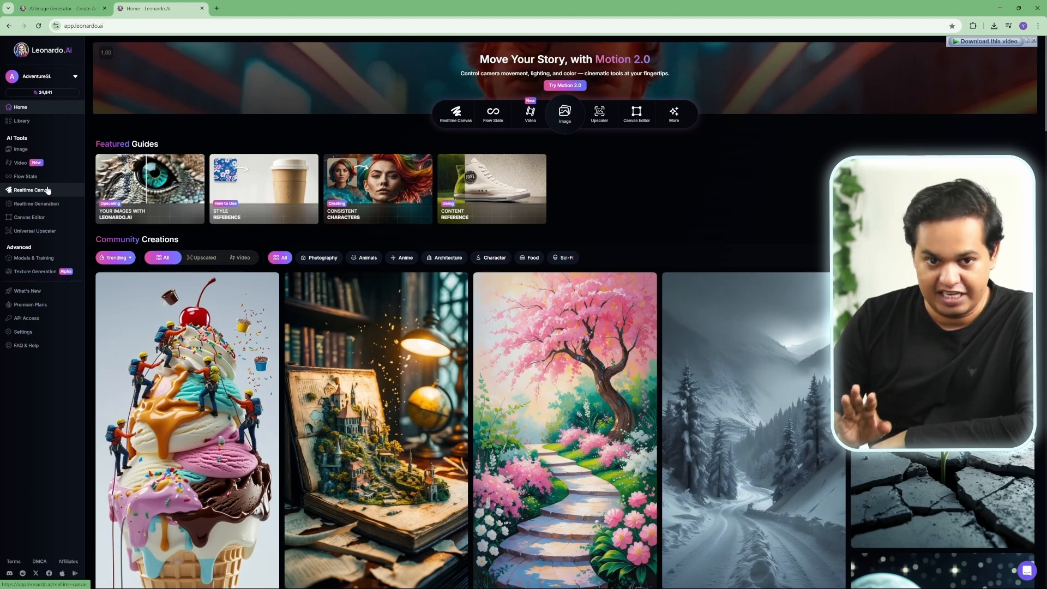
Step: Open Realtime Canvas and set the drawing background to a near-white colour
{"action": "left_click", "coordinate": [48, 190]}
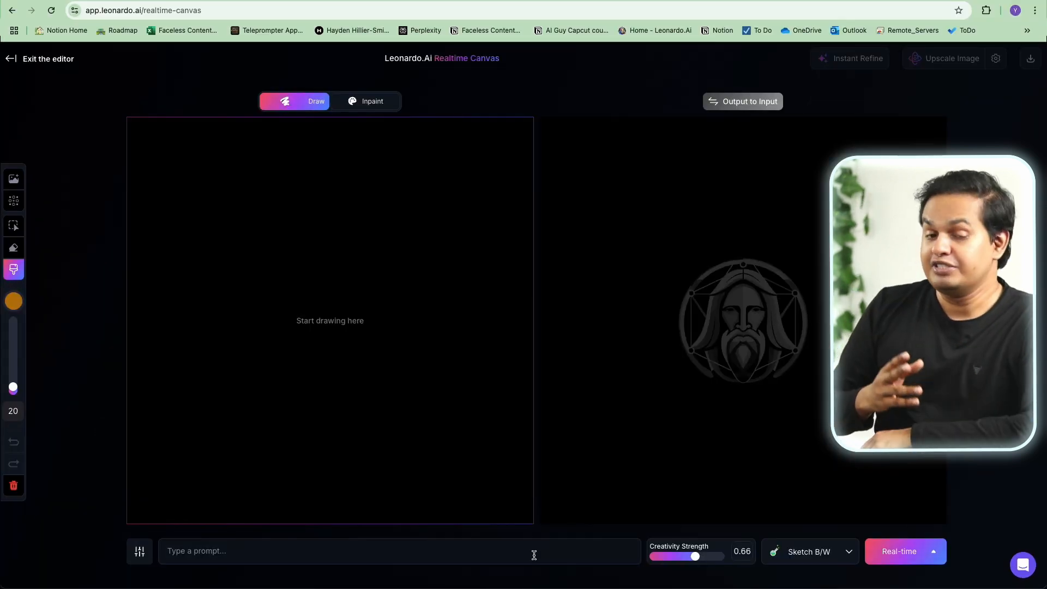
{"action": "left_click", "coordinate": [14, 301]}
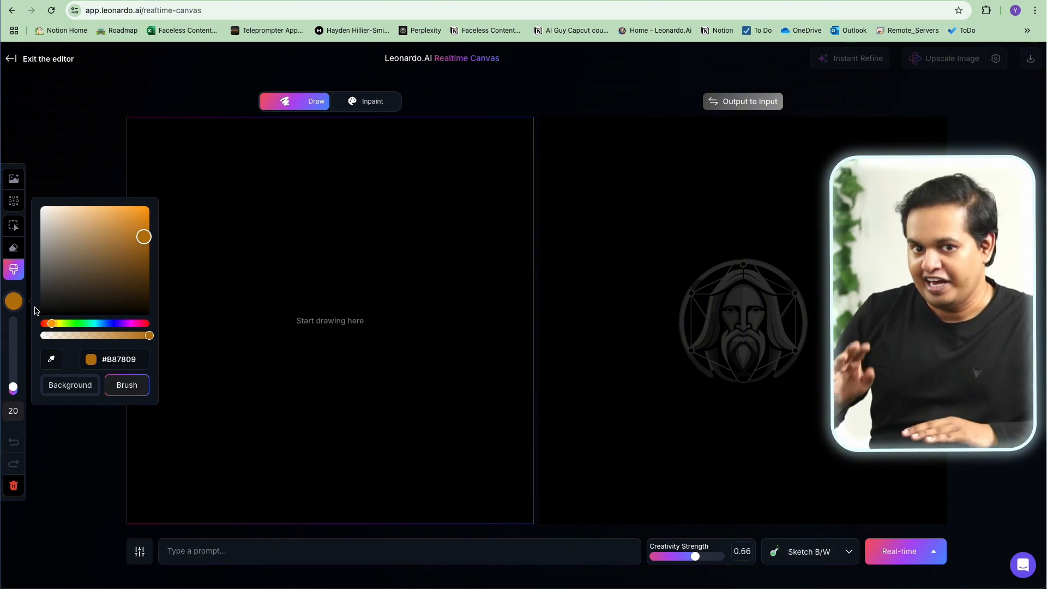
{"action": "left_click", "coordinate": [60, 385]}
{"action": "left_click", "coordinate": [39, 206]}
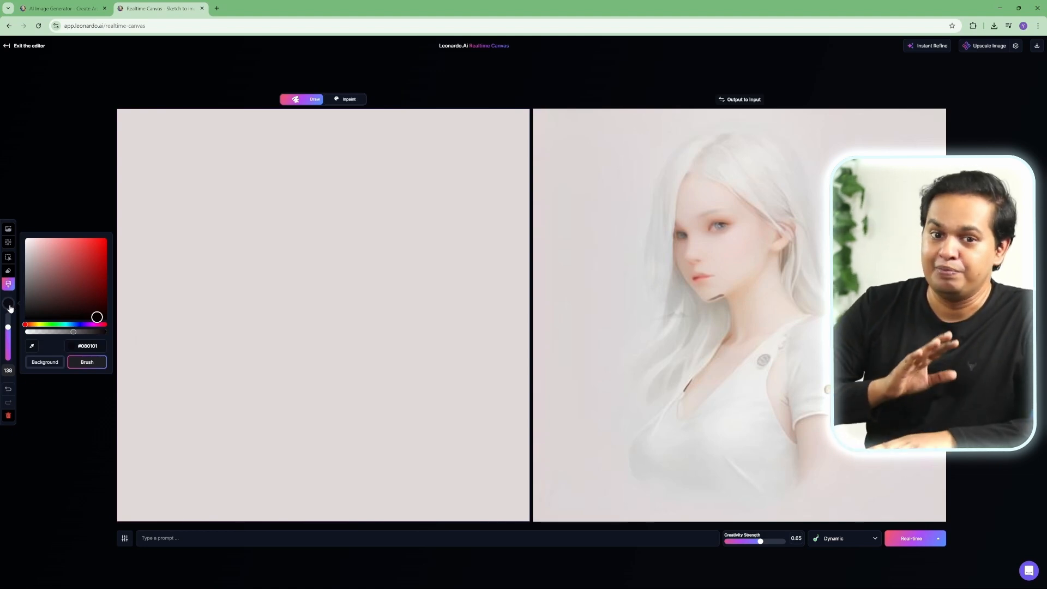
Step: Paint a blue six-petal flower shape in the middle of the canvas with brush size 83
{"action": "left_click", "coordinate": [80, 324]}
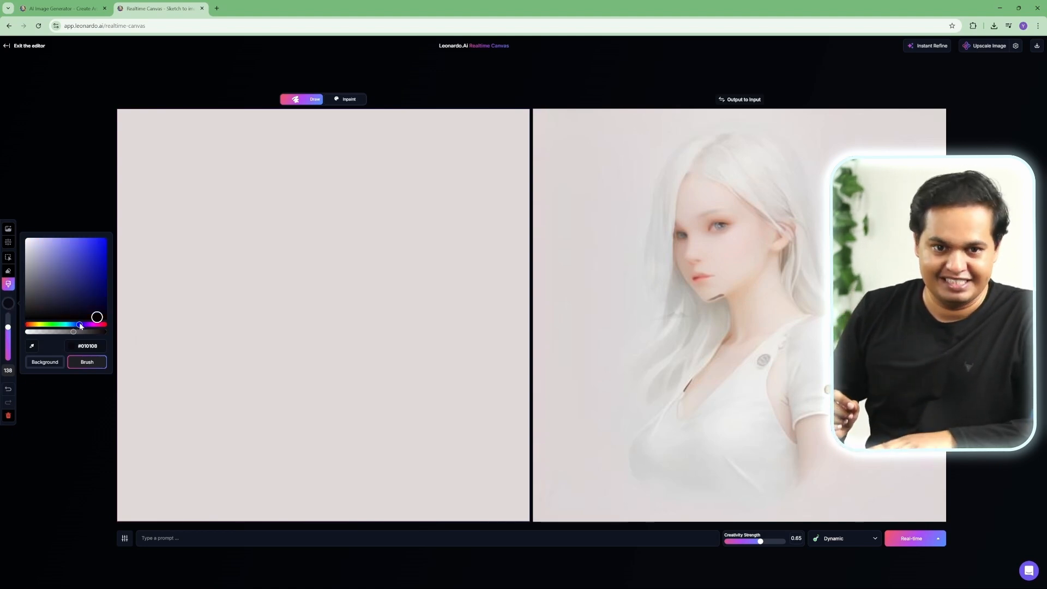
{"action": "left_click_drag", "start_coordinate": [89, 268], "coordinate": [94, 253]}
{"action": "left_click_drag", "start_coordinate": [7, 327], "coordinate": [7, 340]}
{"action": "mouse_move", "coordinate": [280, 301]}
{"action": "left_mouse_down"}
{"action": "mouse_move", "coordinate": [254, 286]}
{"action": "mouse_move", "coordinate": [201, 294]}
{"action": "mouse_move", "coordinate": [287, 304]}
{"action": "mouse_move", "coordinate": [221, 354]}
{"action": "mouse_move", "coordinate": [215, 393]}
{"action": "left_mouse_up"}
{"action": "mouse_move", "coordinate": [274, 299]}
{"action": "left_mouse_down"}
{"action": "mouse_move", "coordinate": [297, 396]}
{"action": "mouse_move", "coordinate": [328, 401]}
{"action": "mouse_move", "coordinate": [313, 351]}
{"action": "mouse_move", "coordinate": [285, 319]}
{"action": "mouse_move", "coordinate": [369, 323]}
{"action": "left_mouse_up"}
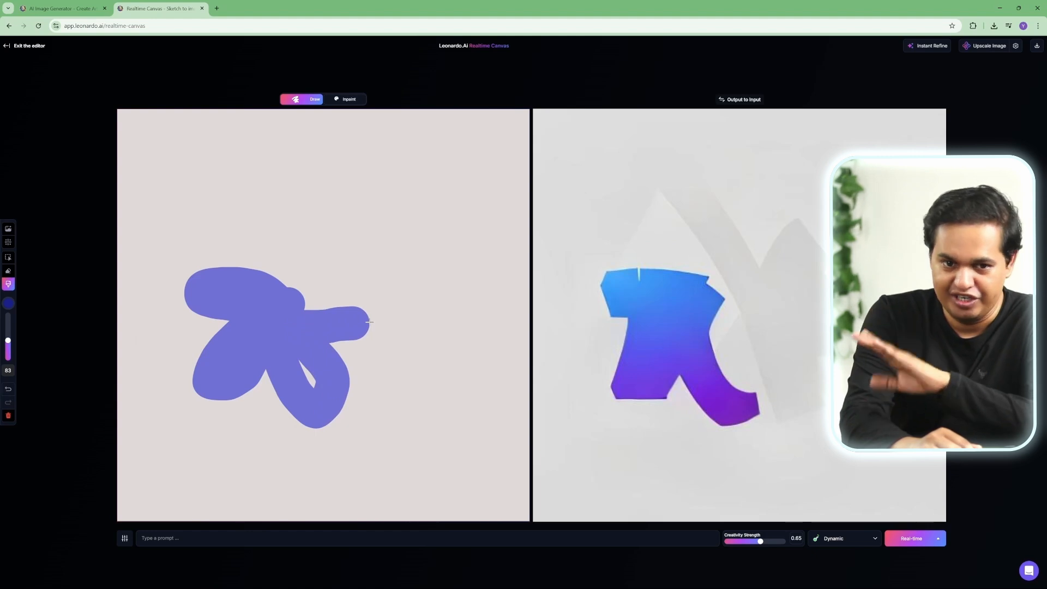
{"action": "mouse_move", "coordinate": [369, 322]}
{"action": "left_mouse_down"}
{"action": "mouse_move", "coordinate": [406, 309]}
{"action": "mouse_move", "coordinate": [389, 296]}
{"action": "mouse_move", "coordinate": [308, 328]}
{"action": "mouse_move", "coordinate": [350, 279]}
{"action": "mouse_move", "coordinate": [358, 239]}
{"action": "mouse_move", "coordinate": [347, 227]}
{"action": "mouse_move", "coordinate": [330, 245]}
{"action": "mouse_move", "coordinate": [304, 327]}
{"action": "mouse_move", "coordinate": [288, 243]}
{"action": "mouse_move", "coordinate": [260, 213]}
{"action": "mouse_move", "coordinate": [254, 228]}
{"action": "mouse_move", "coordinate": [302, 299]}
{"action": "mouse_move", "coordinate": [307, 371]}
{"action": "left_mouse_up"}
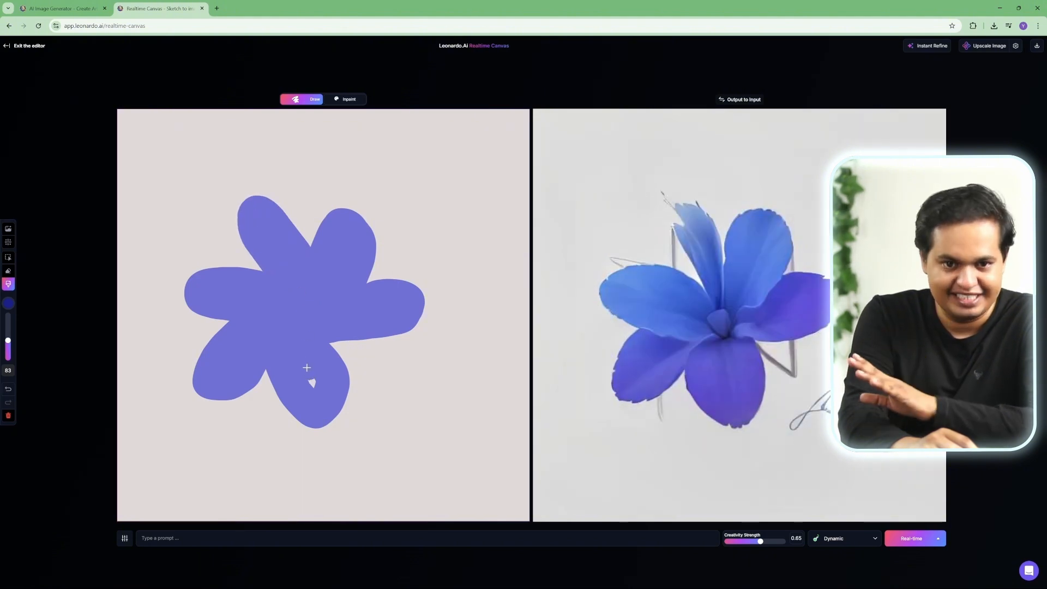
Step: Switch the brush to yellow and dab a round centre onto the flower
{"action": "left_click", "coordinate": [8, 303]}
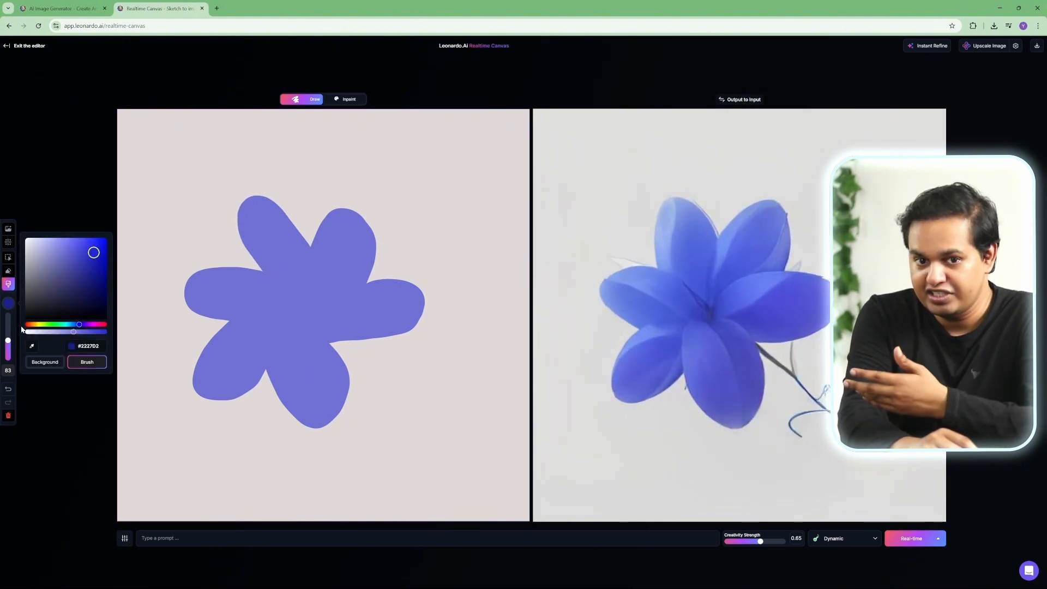
{"action": "left_click", "coordinate": [39, 326]}
{"action": "left_click", "coordinate": [282, 307]}
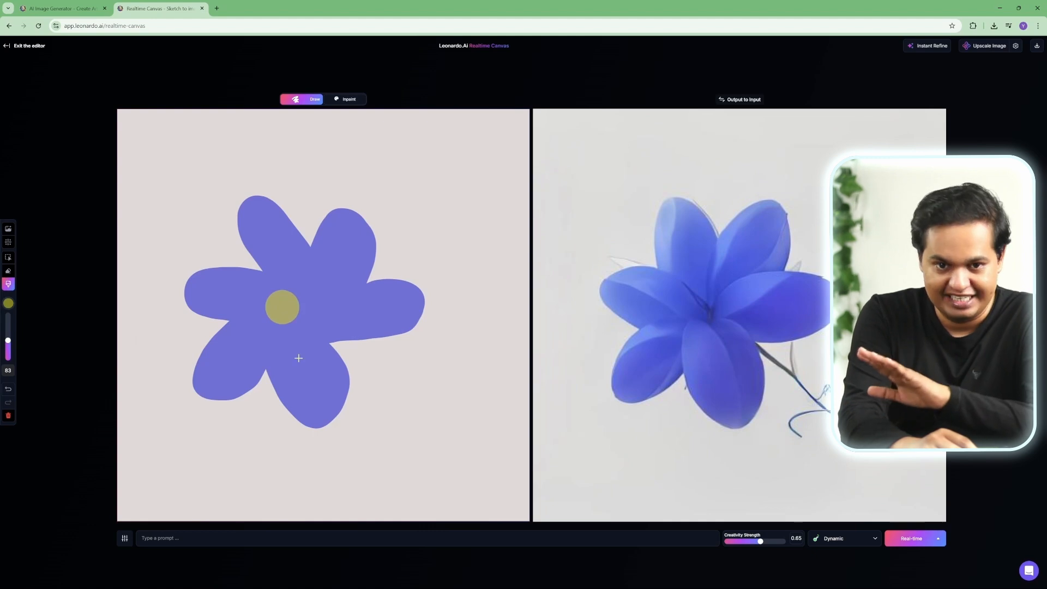
Step: Switch the brush to green and paint a stem curving down from the flower to the canvas edge
{"action": "left_click", "coordinate": [9, 305]}
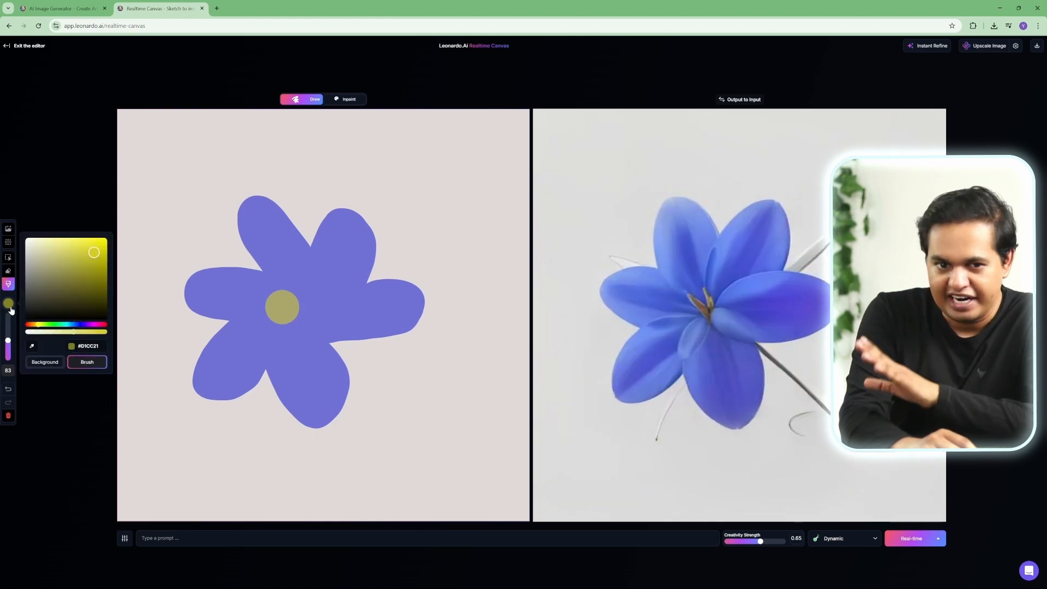
{"action": "left_click", "coordinate": [52, 325]}
{"action": "mouse_move", "coordinate": [93, 265]}
{"action": "left_mouse_down"}
{"action": "mouse_move", "coordinate": [86, 295]}
{"action": "mouse_move", "coordinate": [80, 284]}
{"action": "left_mouse_up"}
{"action": "mouse_move", "coordinate": [333, 344]}
{"action": "left_mouse_down"}
{"action": "mouse_move", "coordinate": [370, 367]}
{"action": "mouse_move", "coordinate": [386, 406]}
{"action": "mouse_move", "coordinate": [385, 449]}
{"action": "mouse_move", "coordinate": [341, 518]}
{"action": "left_mouse_up"}
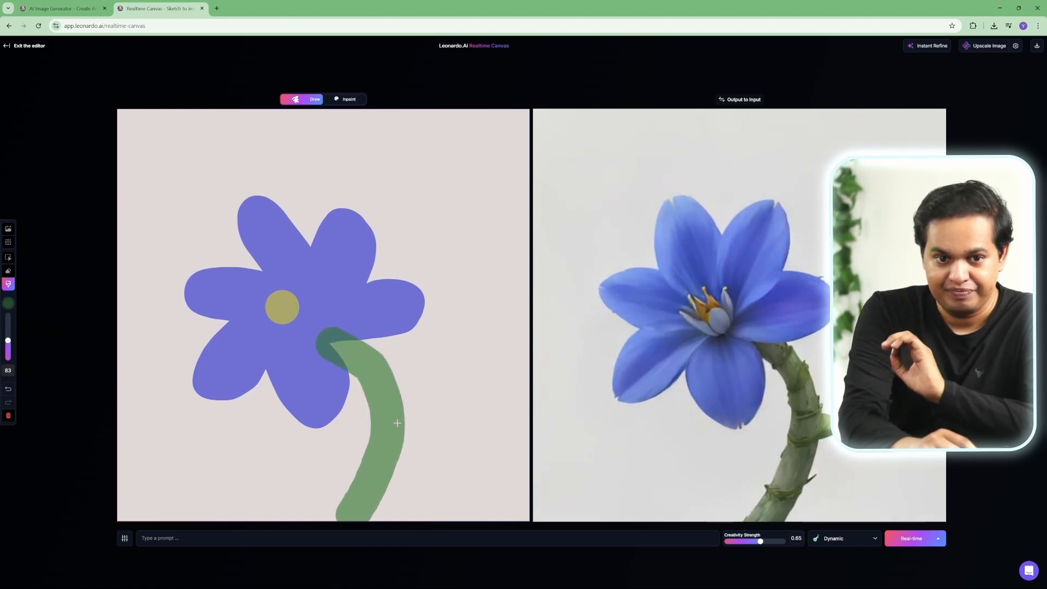
Step: Reduce the brush size to 50 and paint two green leaves along the stem
{"action": "left_click_drag", "start_coordinate": [9, 341], "coordinate": [8, 348]}
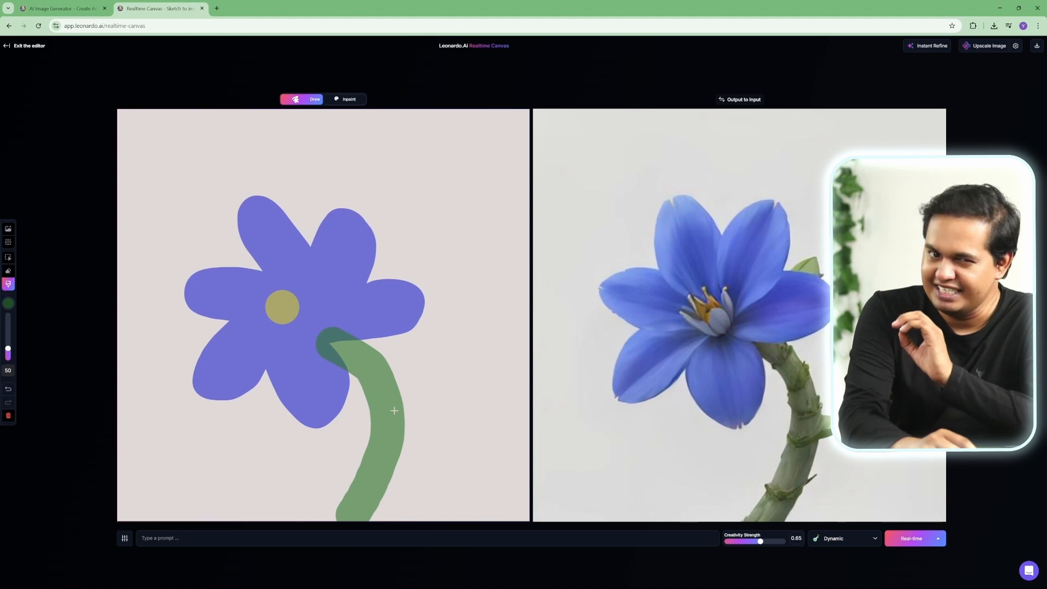
{"action": "mouse_move", "coordinate": [394, 413]}
{"action": "left_mouse_down"}
{"action": "mouse_move", "coordinate": [479, 306]}
{"action": "mouse_move", "coordinate": [473, 365]}
{"action": "mouse_move", "coordinate": [401, 408]}
{"action": "left_mouse_up"}
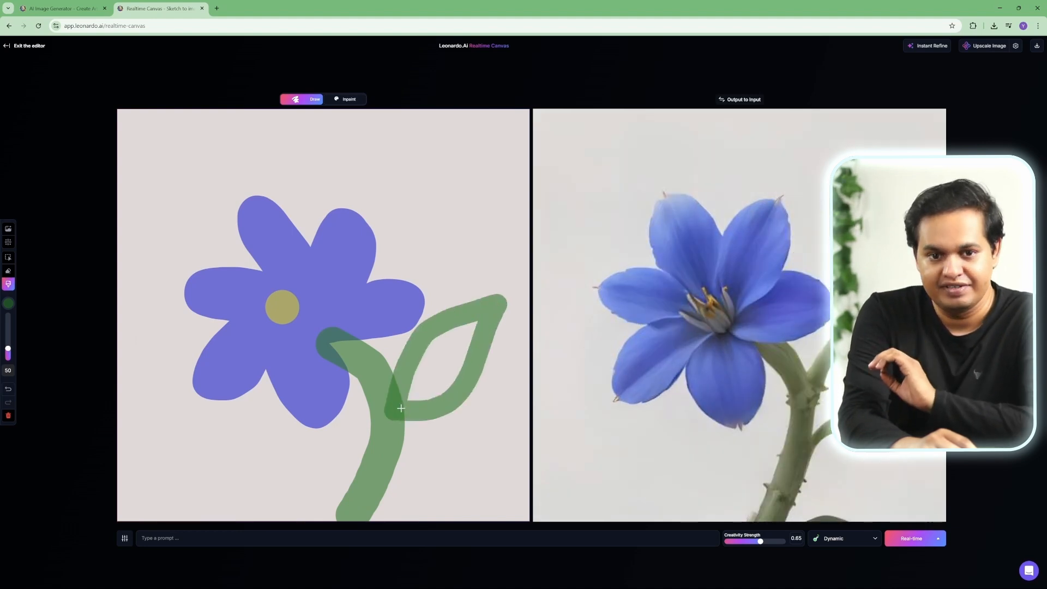
{"action": "mouse_move", "coordinate": [365, 461]}
{"action": "left_mouse_down"}
{"action": "mouse_move", "coordinate": [280, 437]}
{"action": "mouse_move", "coordinate": [251, 447]}
{"action": "mouse_move", "coordinate": [366, 461]}
{"action": "left_mouse_up"}
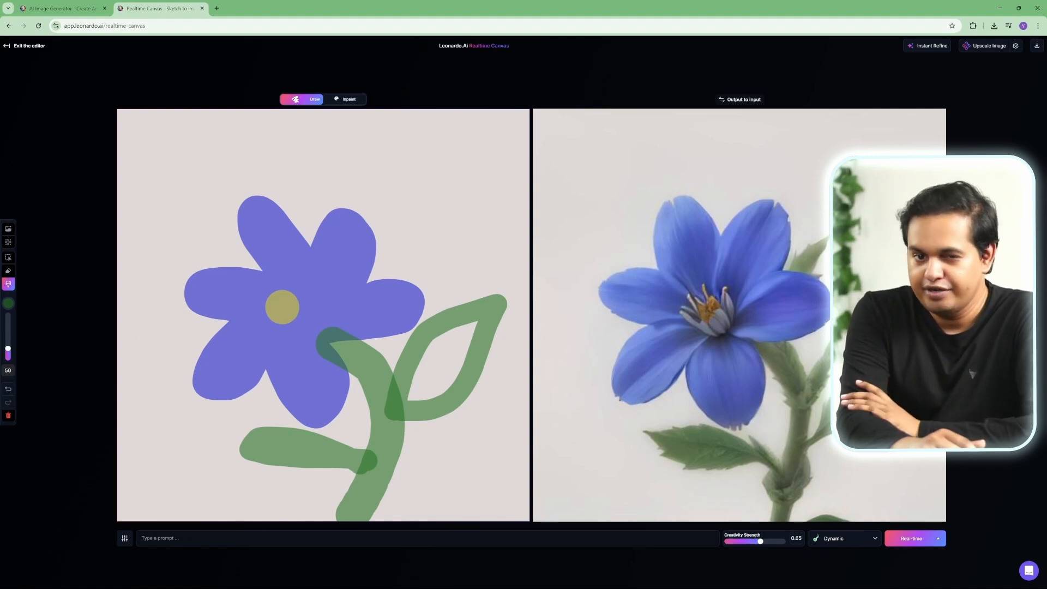
Step: Enter the prompt "blue flower"
{"action": "left_click", "coordinate": [161, 538]}
{"action": "type", "text": "blu"}
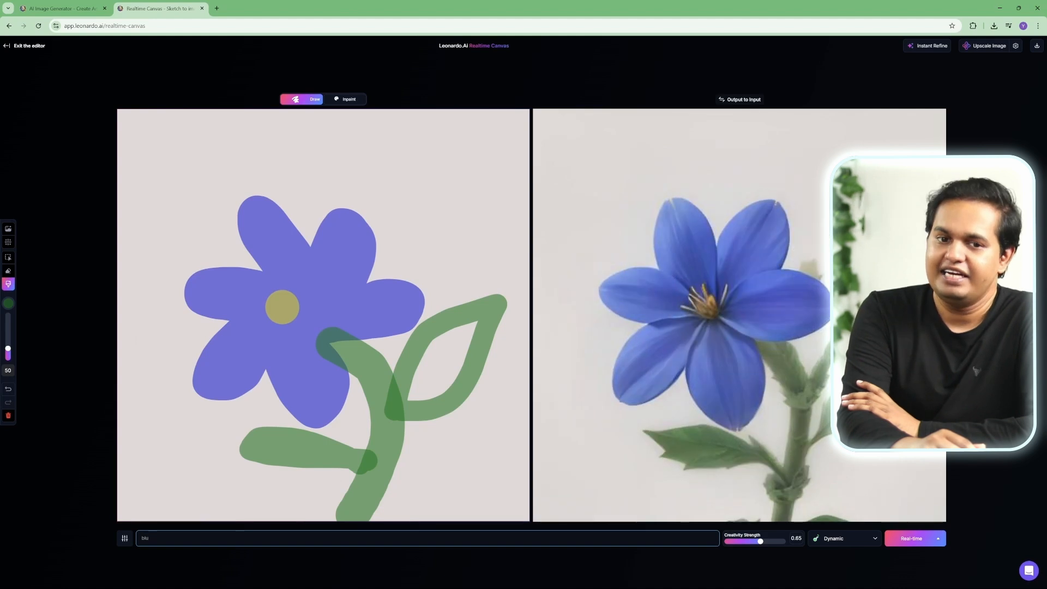
{"action": "type", "text": "e flower"}
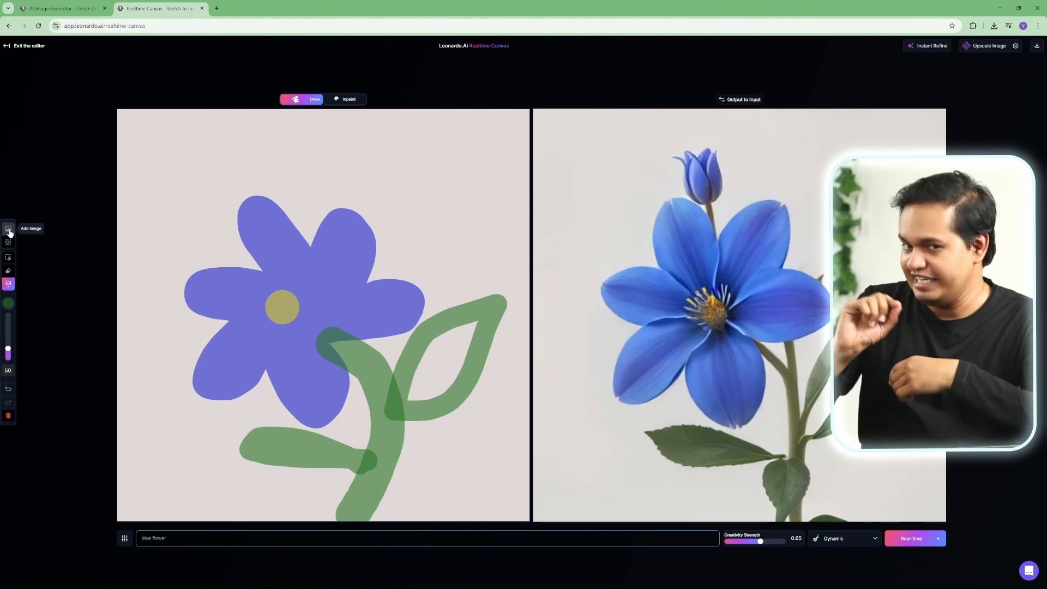
Step: Add the grass photo from your uploads to the canvas and move it down to cover the lower part
{"action": "left_click", "coordinate": [10, 232]}
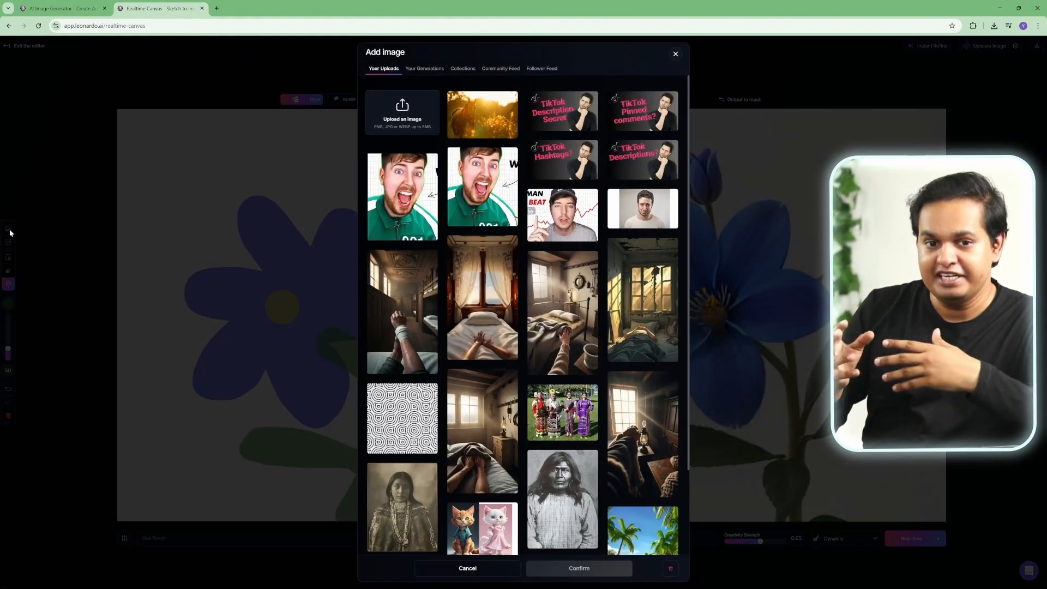
{"action": "left_click", "coordinate": [441, 208]}
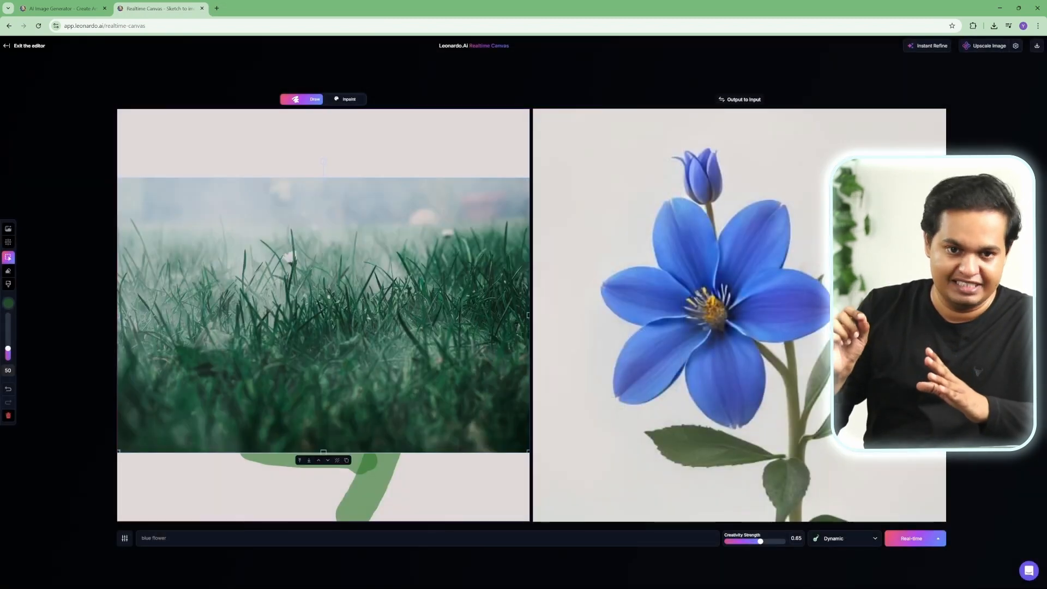
{"action": "mouse_move", "coordinate": [372, 327]}
{"action": "left_mouse_down"}
{"action": "mouse_move", "coordinate": [370, 438]}
{"action": "mouse_move", "coordinate": [361, 416]}
{"action": "left_mouse_up"}
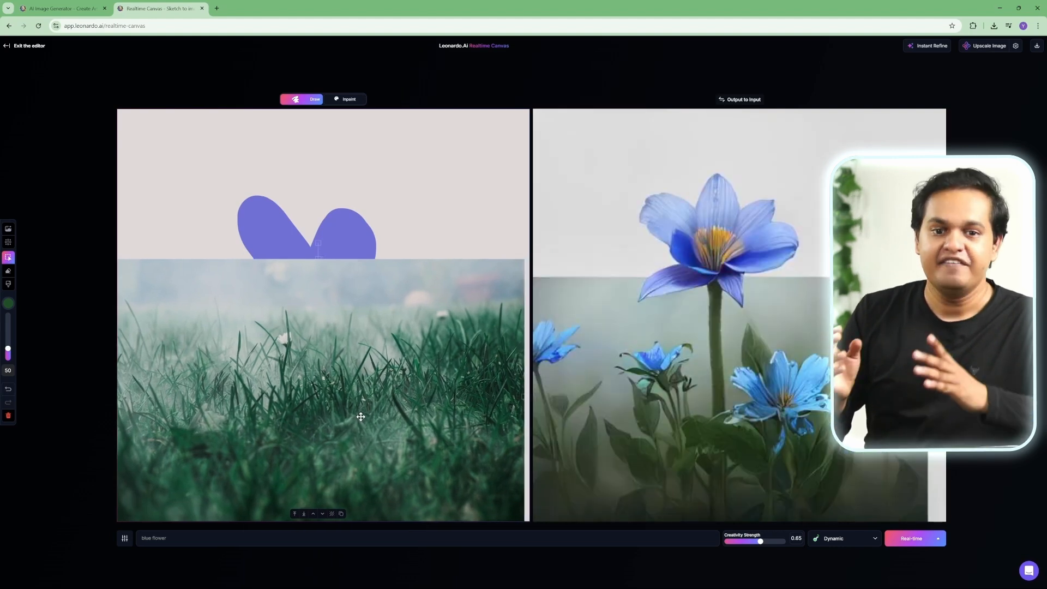